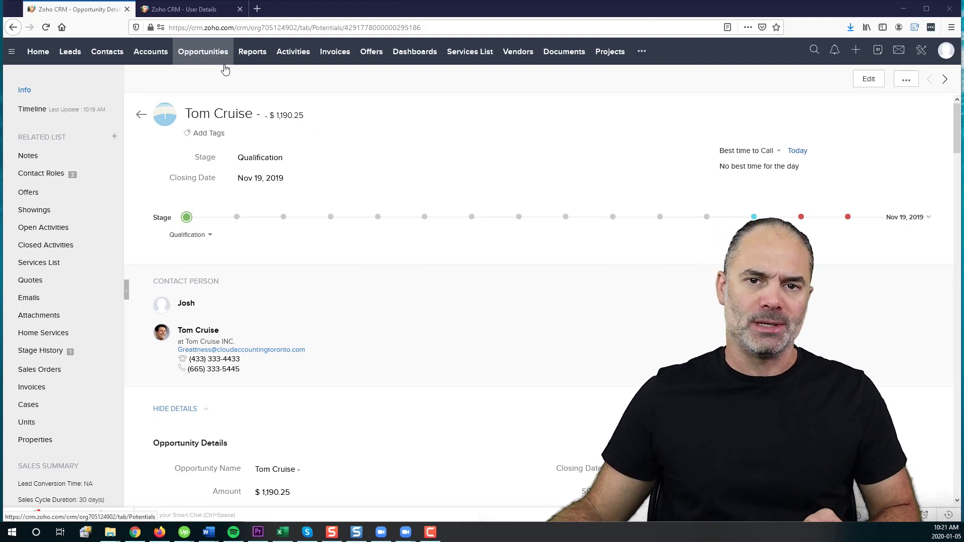
scroll(424, 263, down, 3)
scroll(424, 270, down, 1)
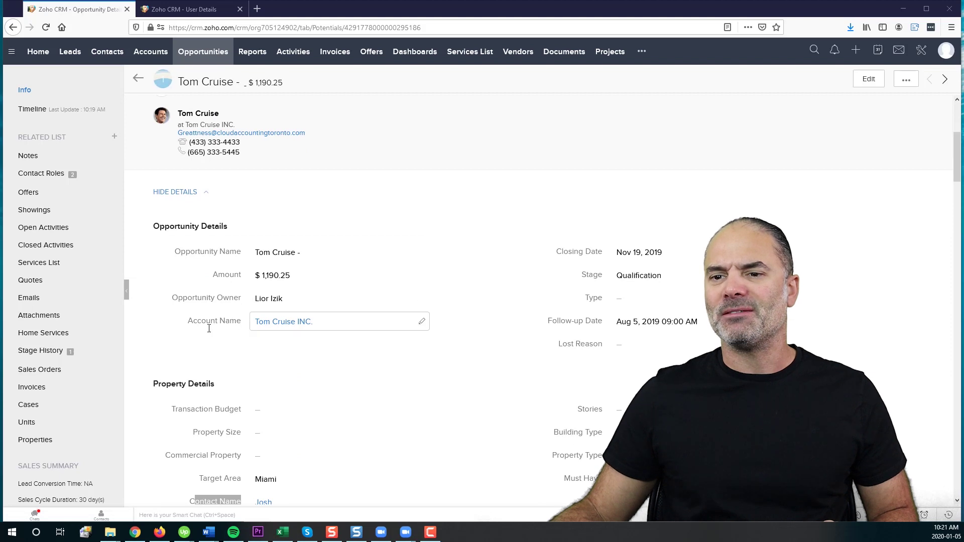
mouse_move(284, 322)
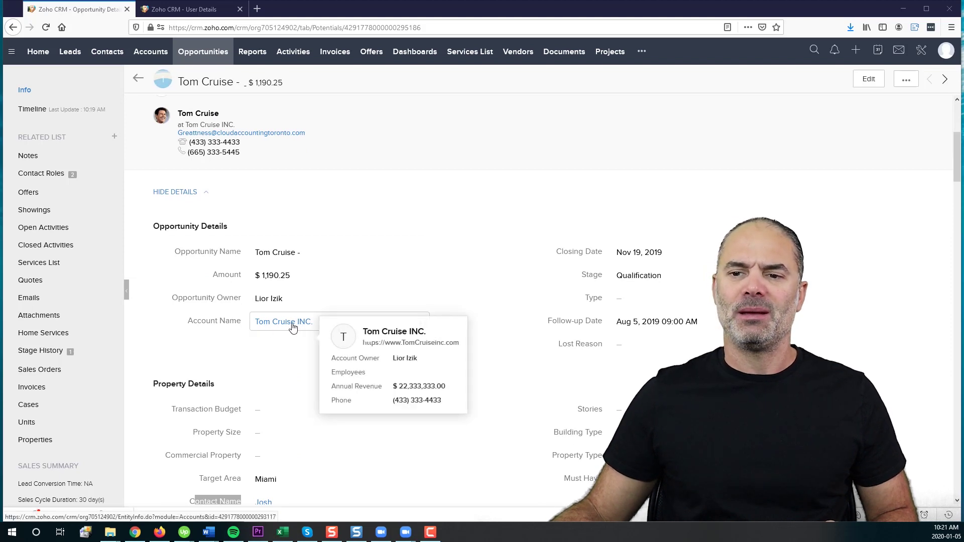
scroll(287, 347, down, 4)
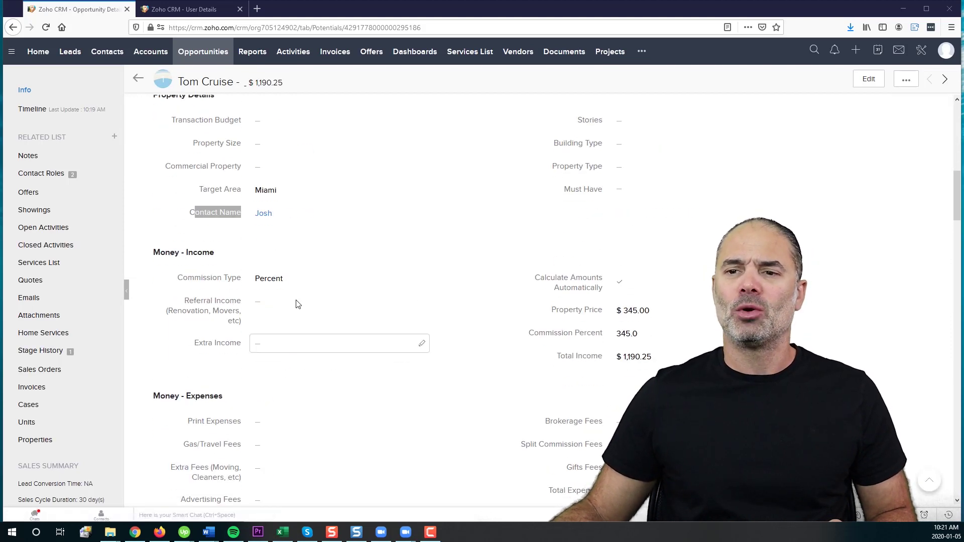
- Look at Josh's contact record and come back to the Tom Cruise opportunity
click(330, 235)
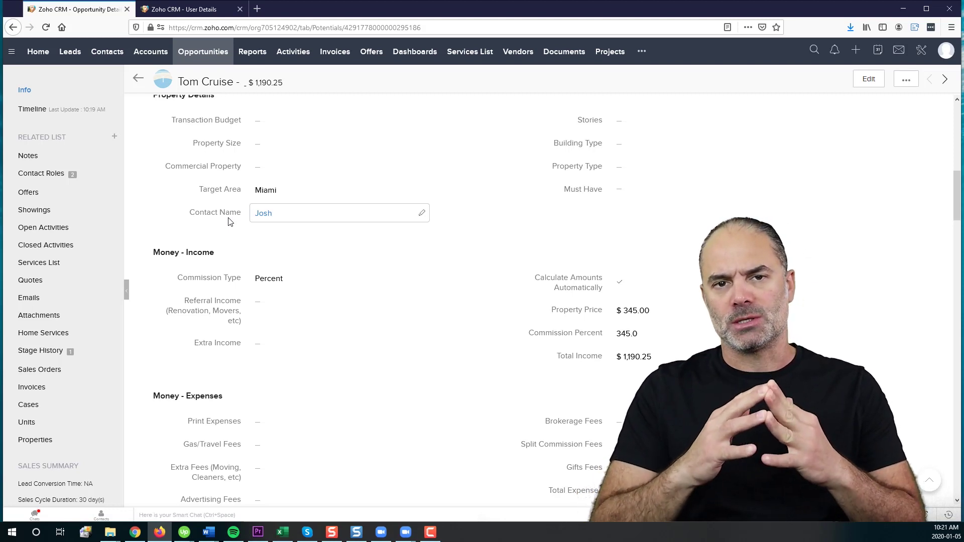
click(265, 216)
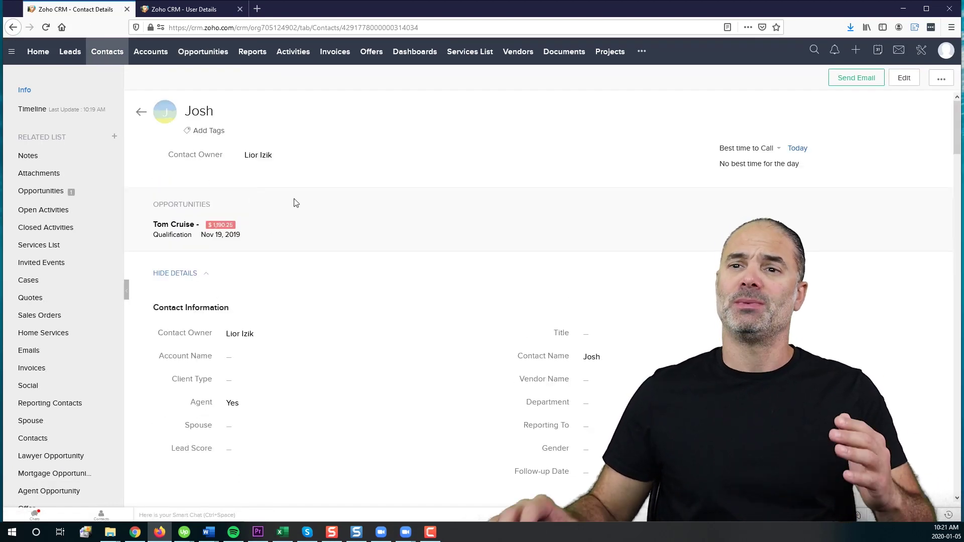
click(14, 29)
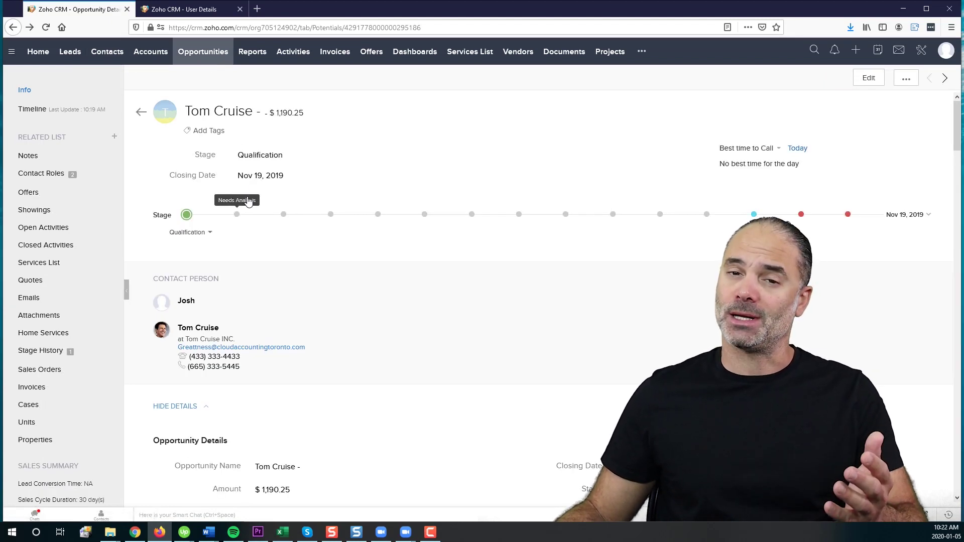
scroll(279, 307, down, 2)
scroll(287, 317, down, 4)
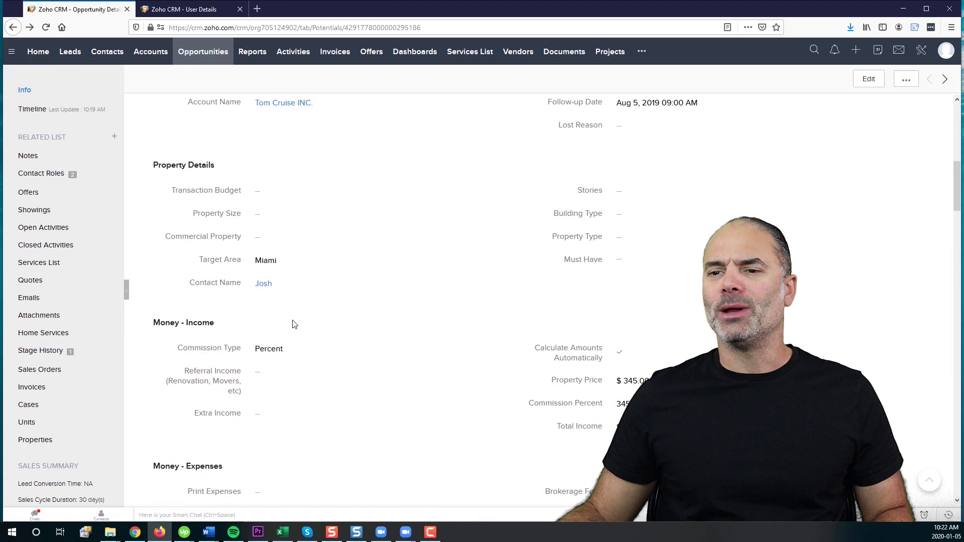
mouse_move(263, 285)
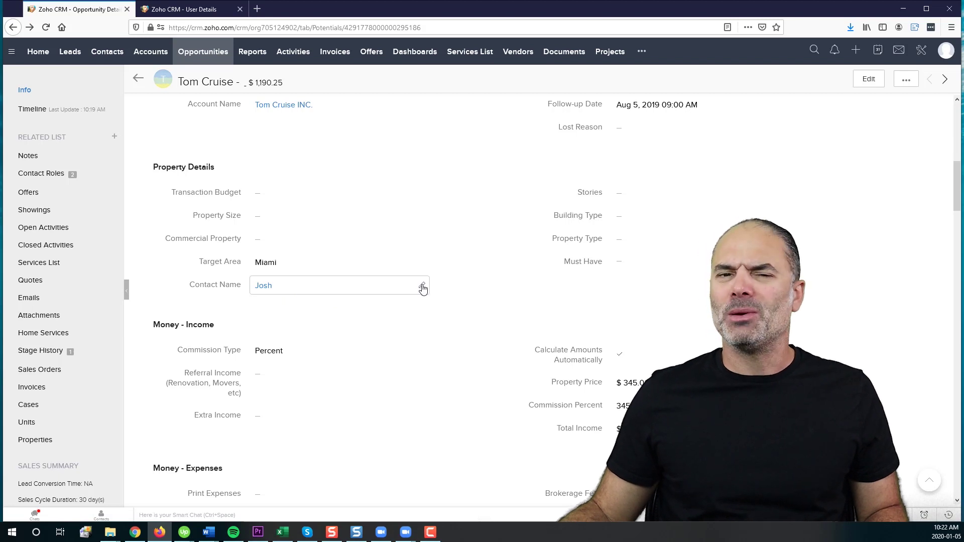
- Set the opportunity's Contact Name to Tom Cruise, save it, and reopen the field for editing
click(422, 287)
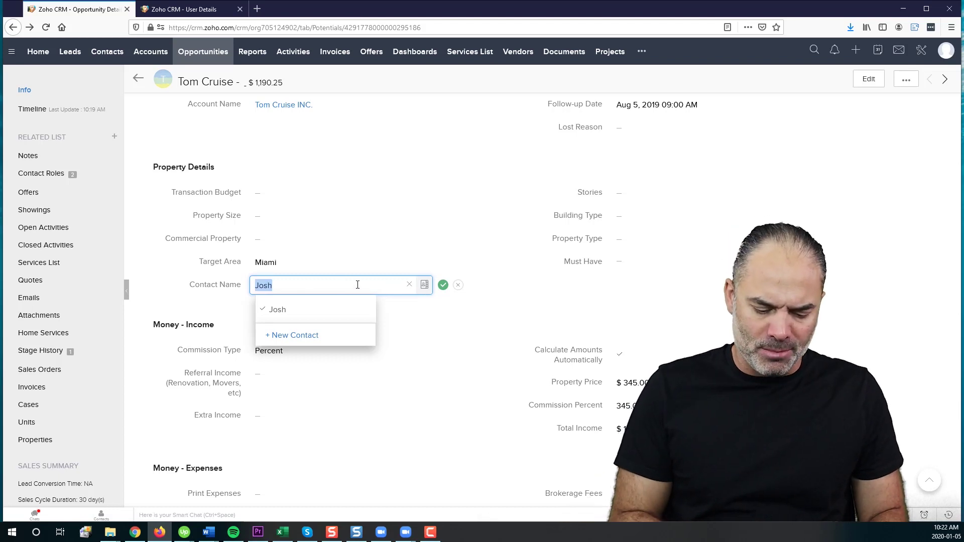
text(tom)
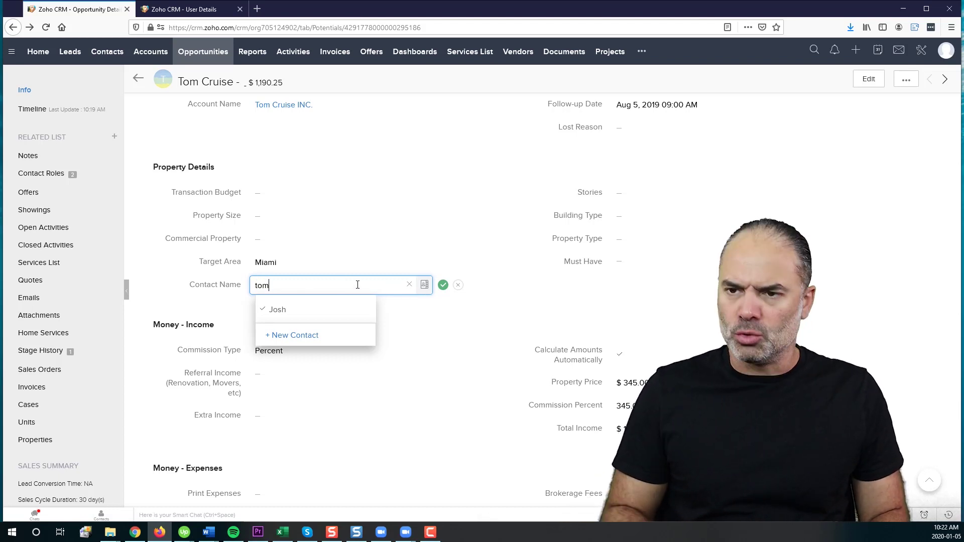
click(314, 309)
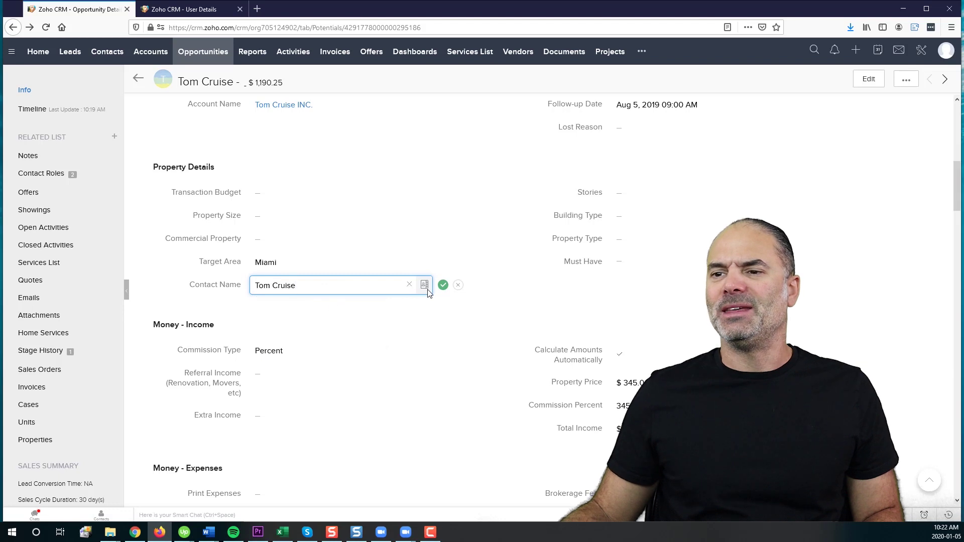
click(442, 286)
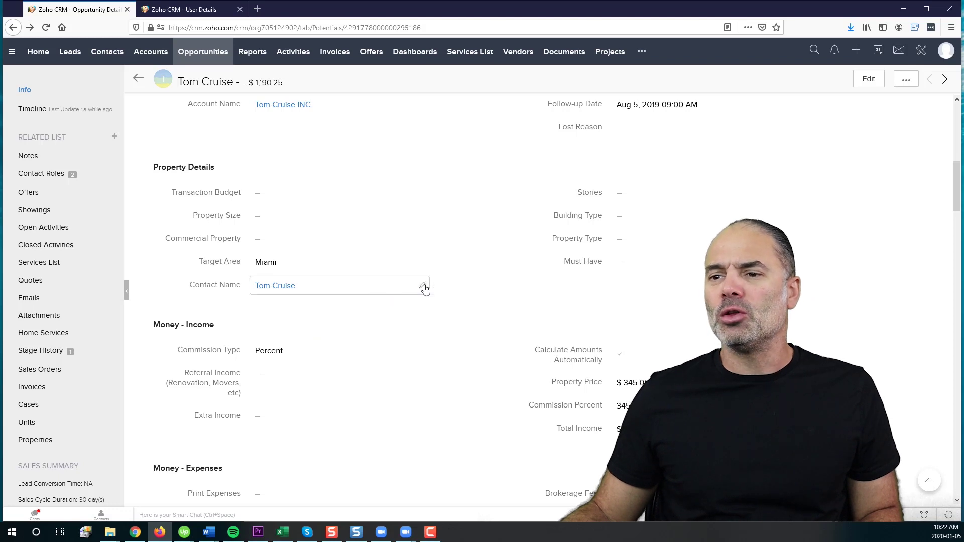
click(424, 287)
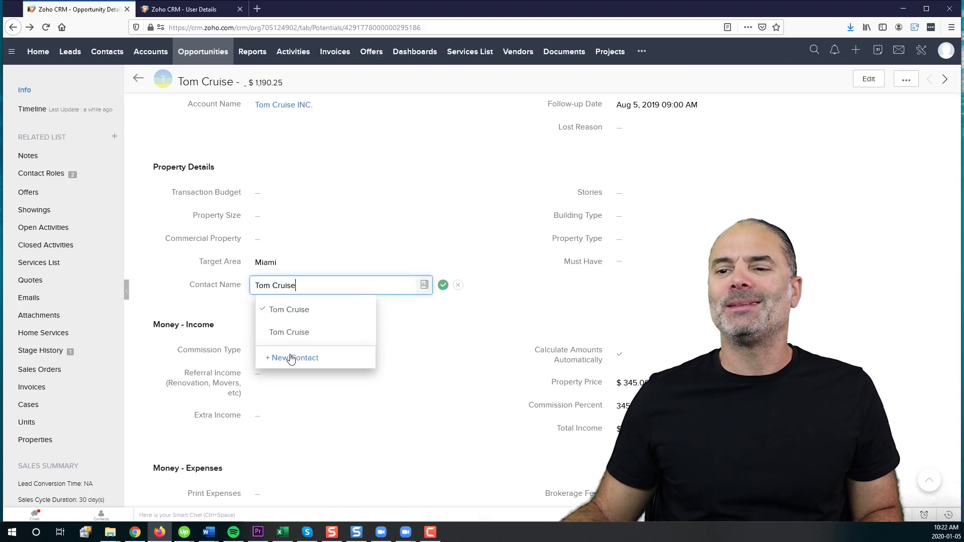
- Quick-create a new contact Jiji and save it as the opportunity's Contact Name
click(299, 358)
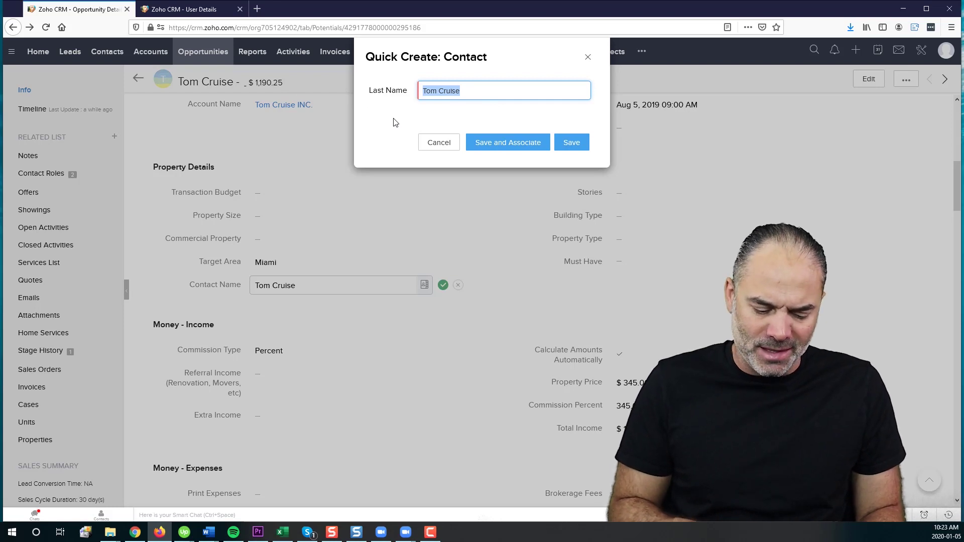
text(Jiji)
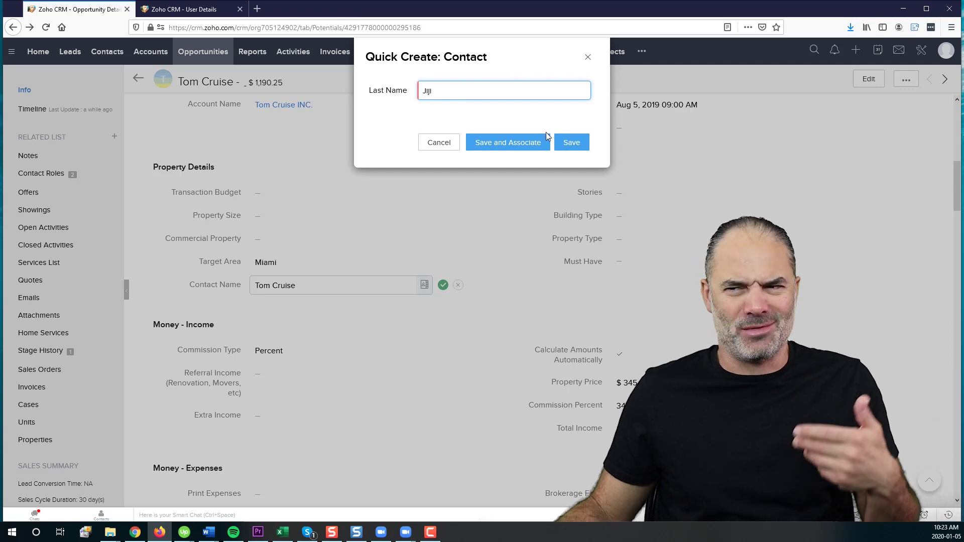
click(531, 146)
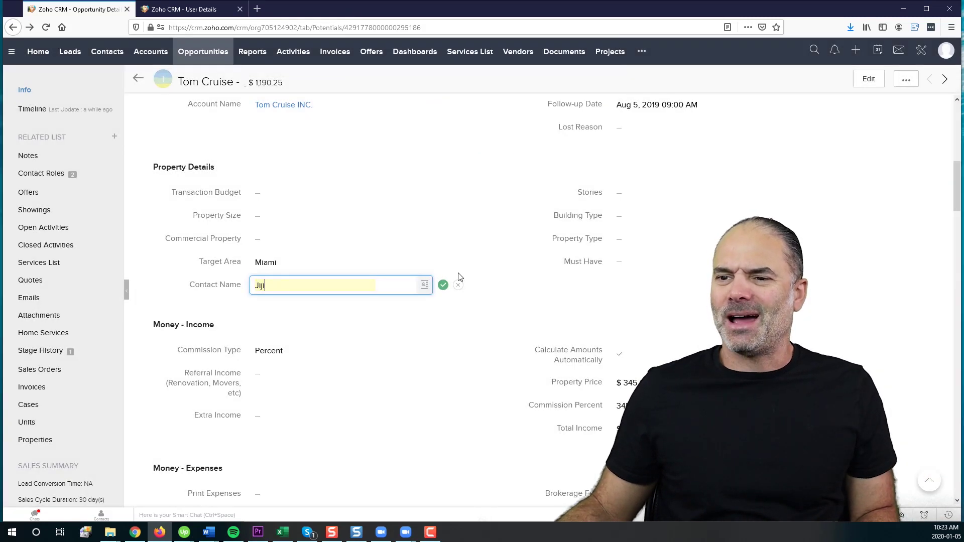
click(444, 285)
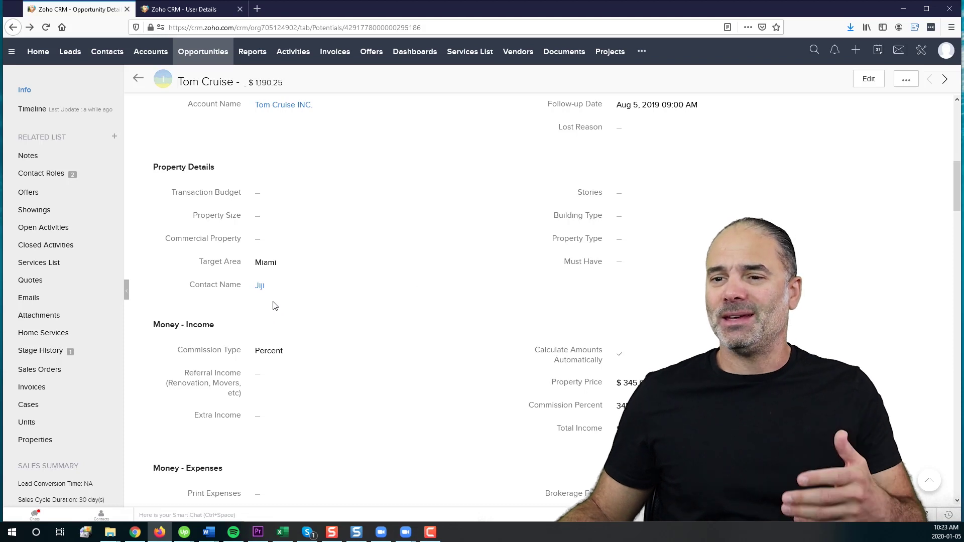
- View Jiji's contact record, then go back to the Tom Cruise opportunity
click(261, 285)
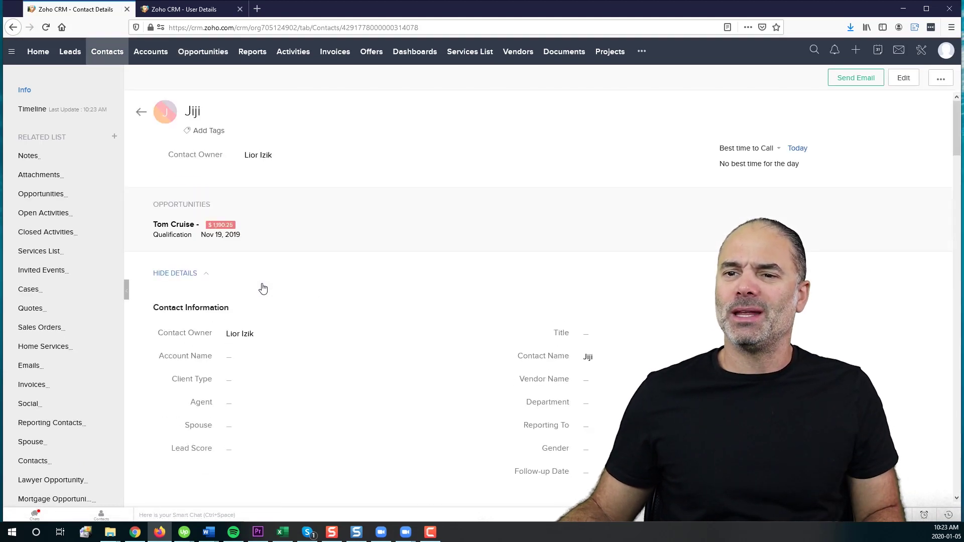
scroll(306, 377, down, 3)
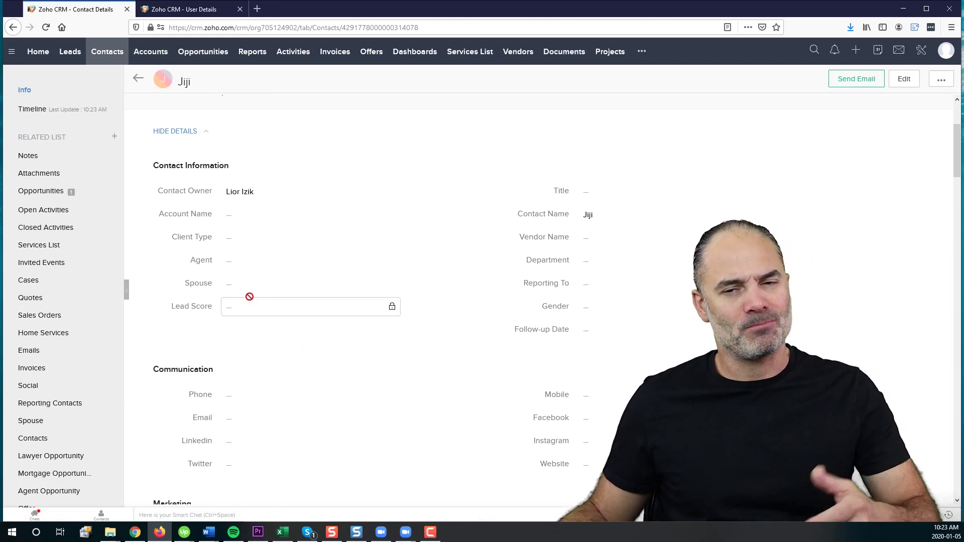
click(16, 33)
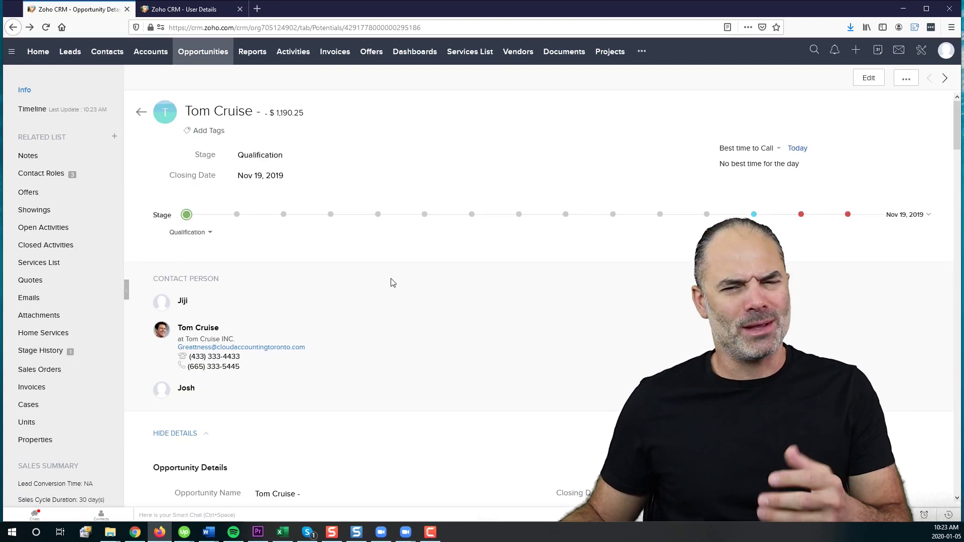
scroll(399, 320, down, 1)
scroll(399, 320, down, 3)
scroll(396, 327, down, 3)
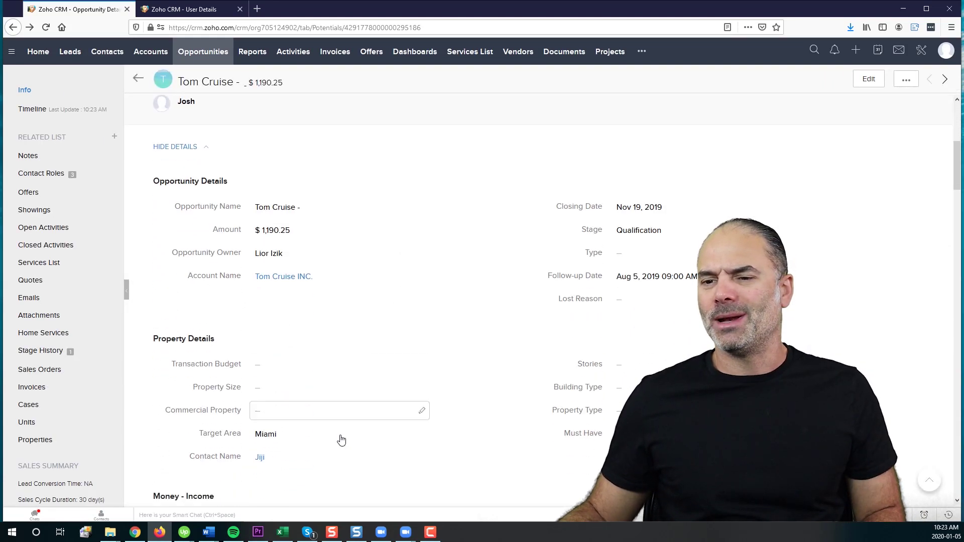
scroll(340, 441, down, 4)
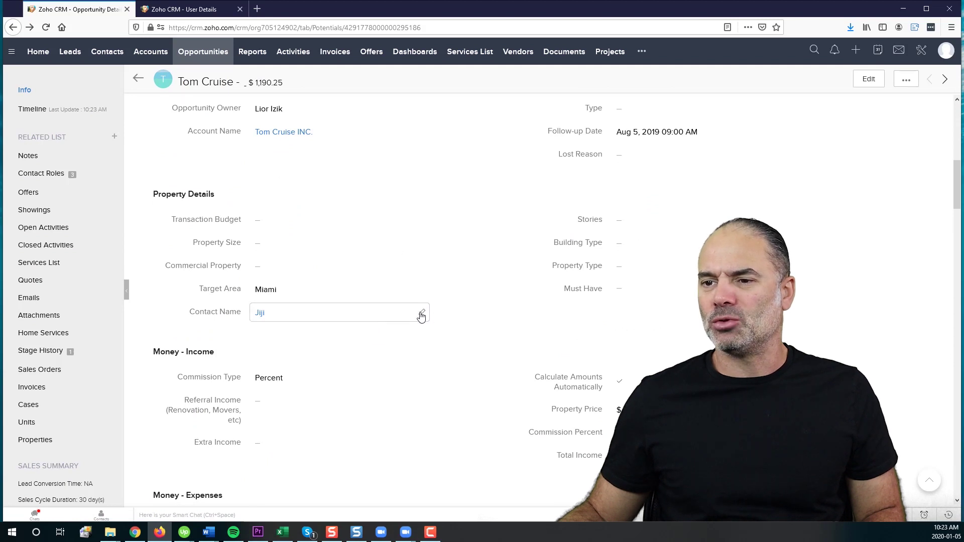
- Replace Jiji with Tom Cruise as the Contact Name and save it
click(420, 313)
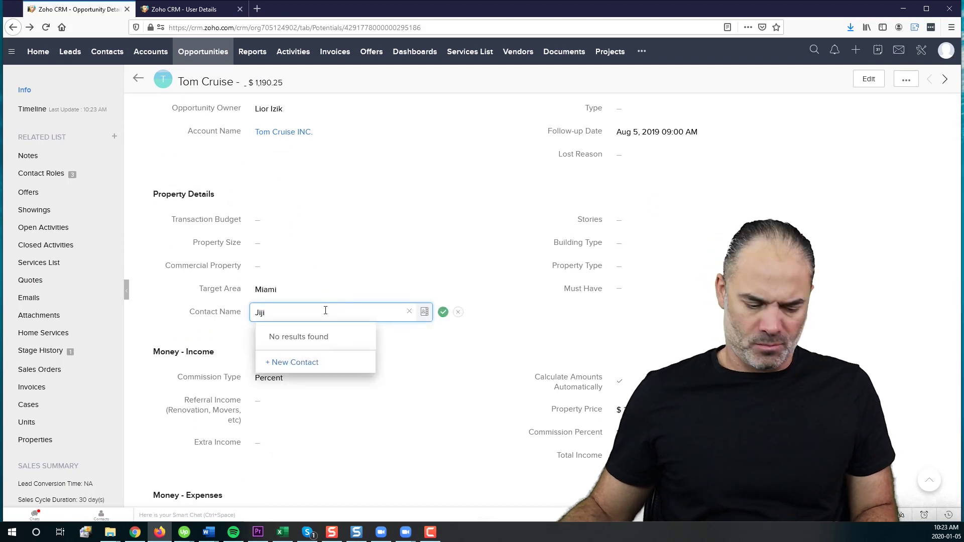
key(BackSpace)
key(BackSpace)
key(BackSpace)
text(tom)
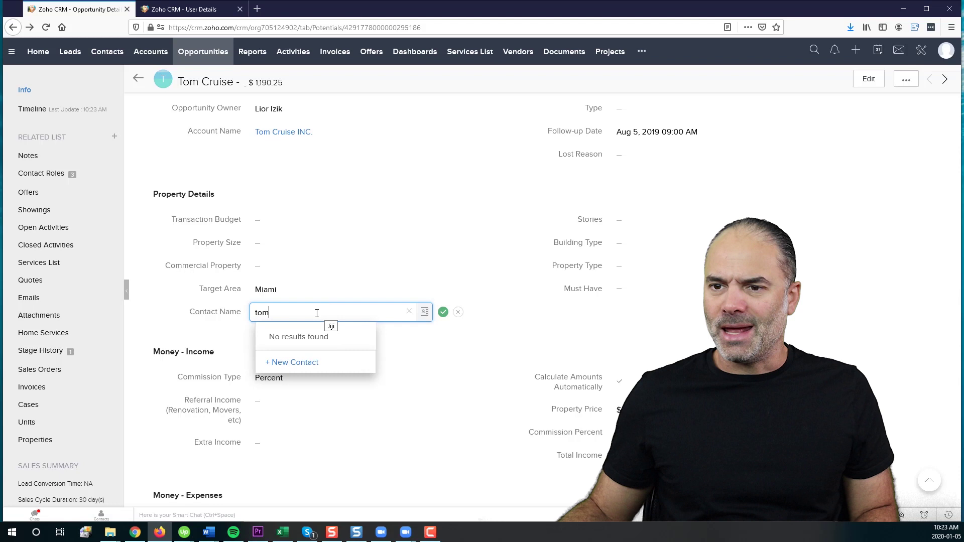
click(293, 344)
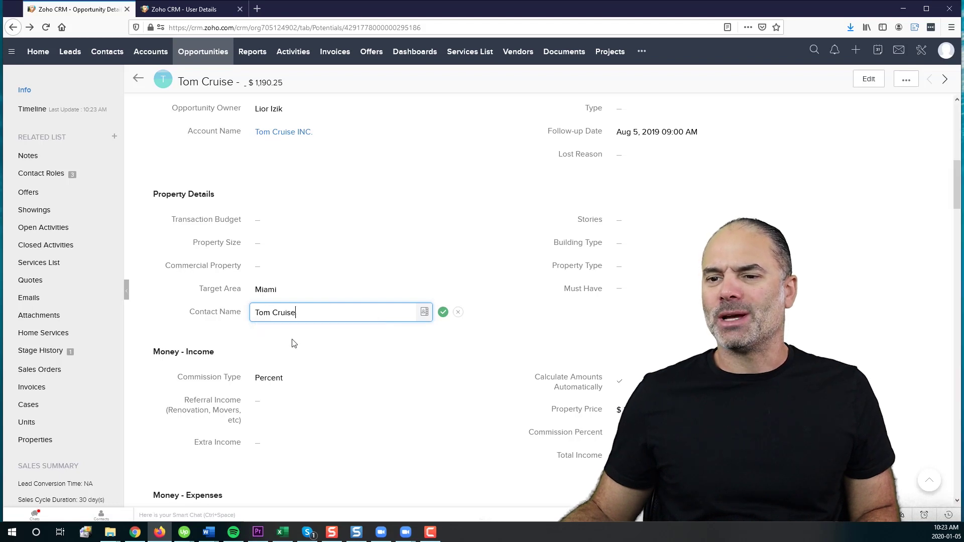
click(443, 312)
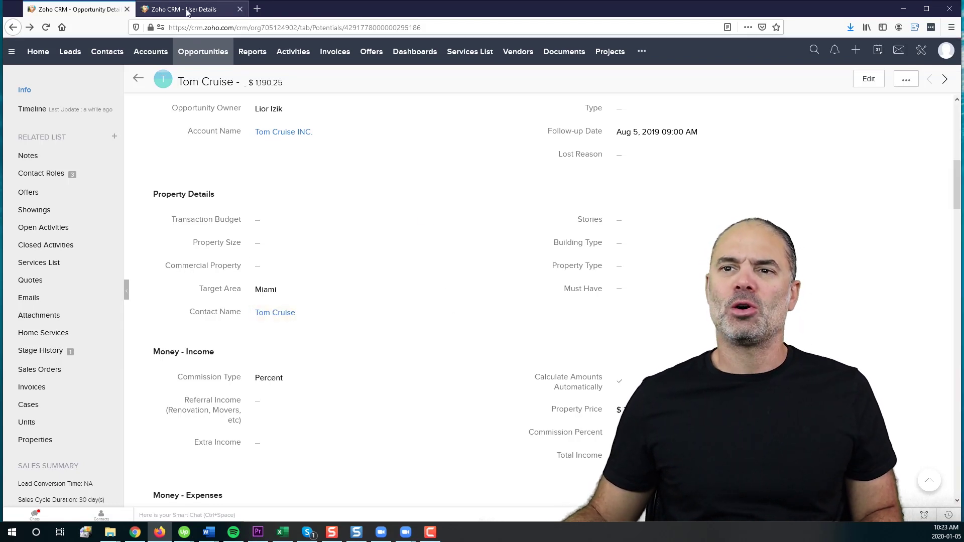
- Go to Setup > Customization > Modules and Fields, glancing at the opportunity record in between
click(199, 12)
click(920, 52)
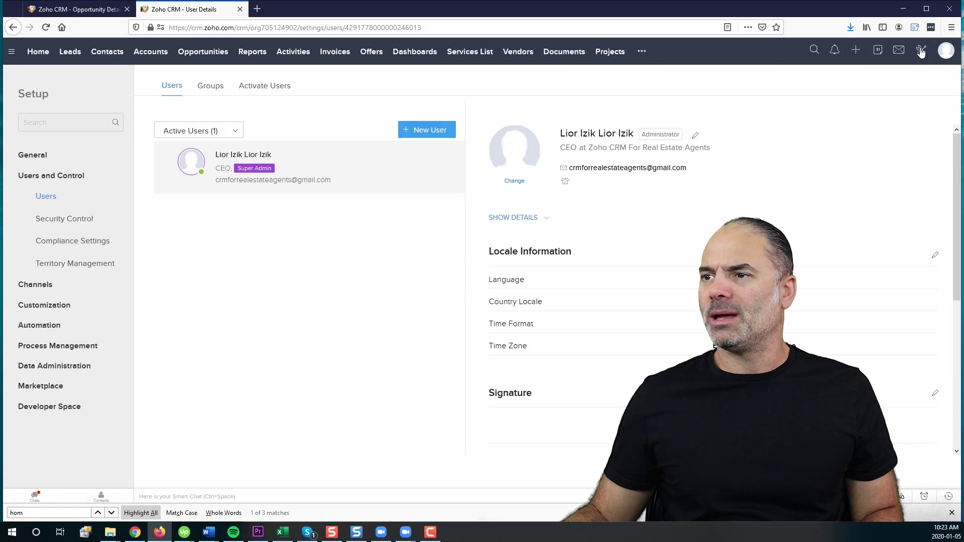
click(920, 52)
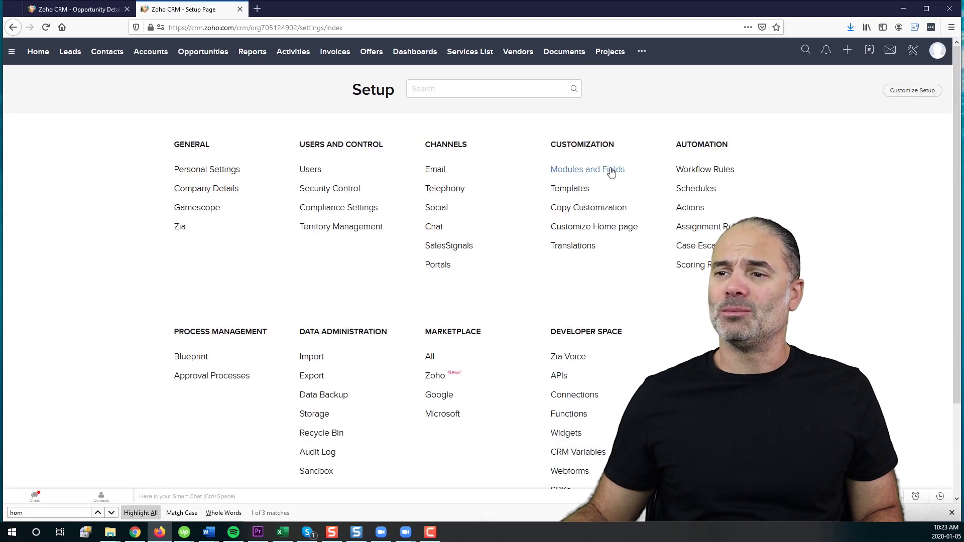
click(602, 172)
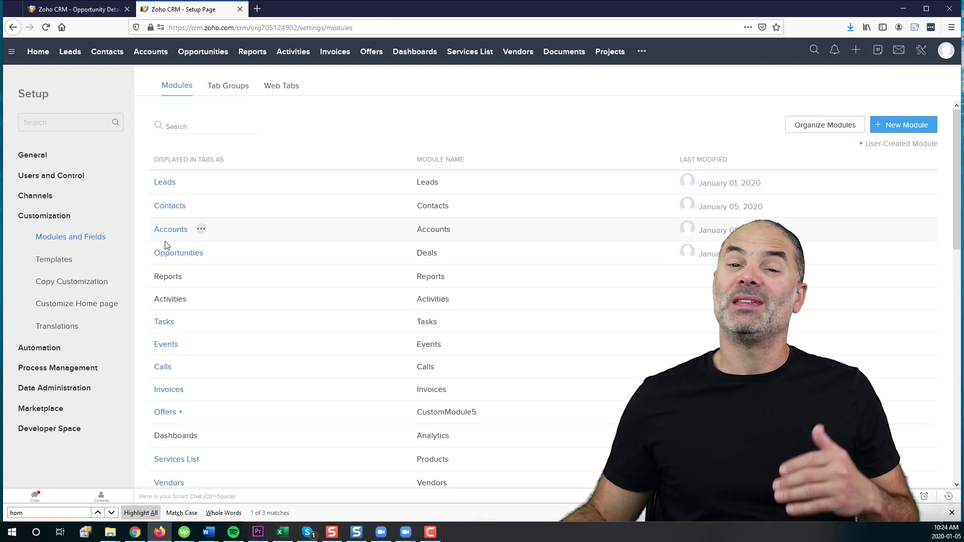
click(83, 10)
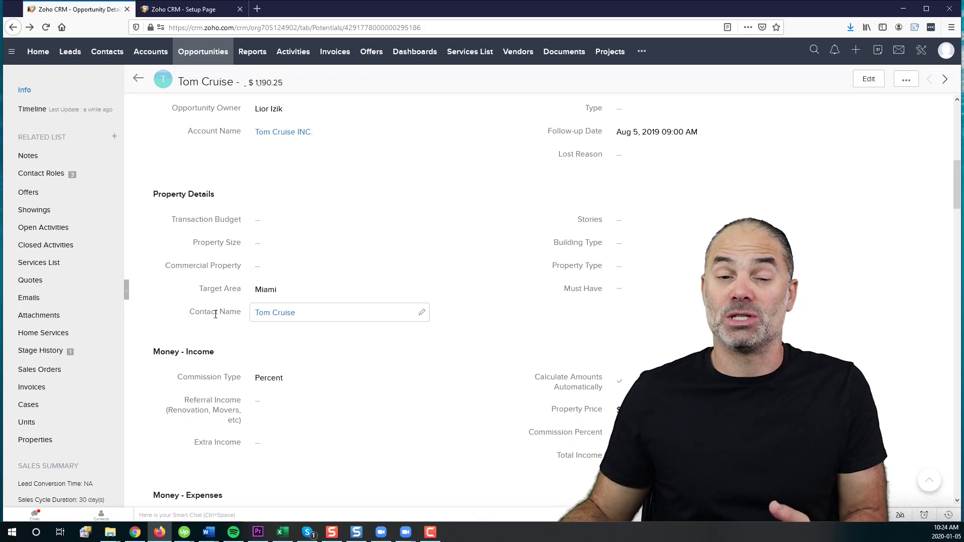
click(183, 9)
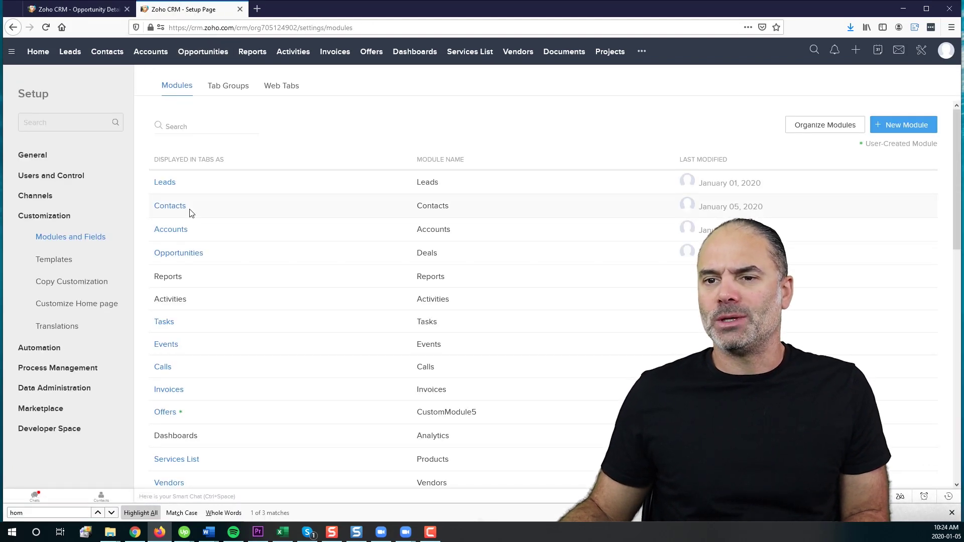
- Enter the Contacts Standard layout editor and switch to its Quick Create view
click(159, 211)
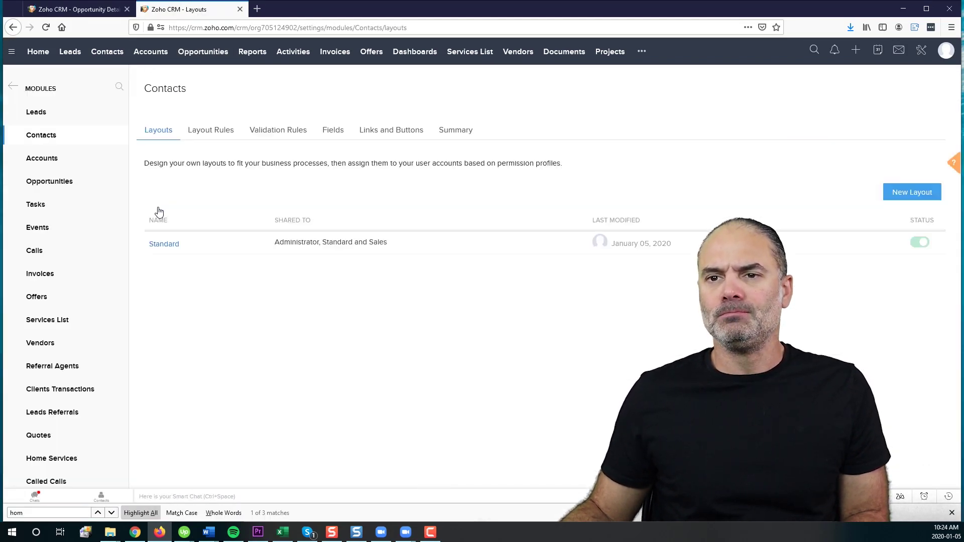
click(165, 245)
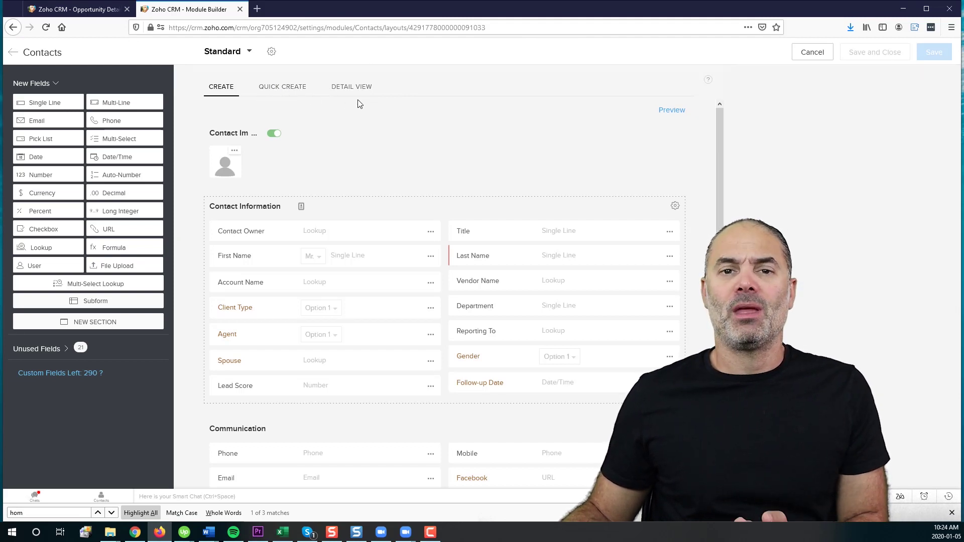
click(296, 92)
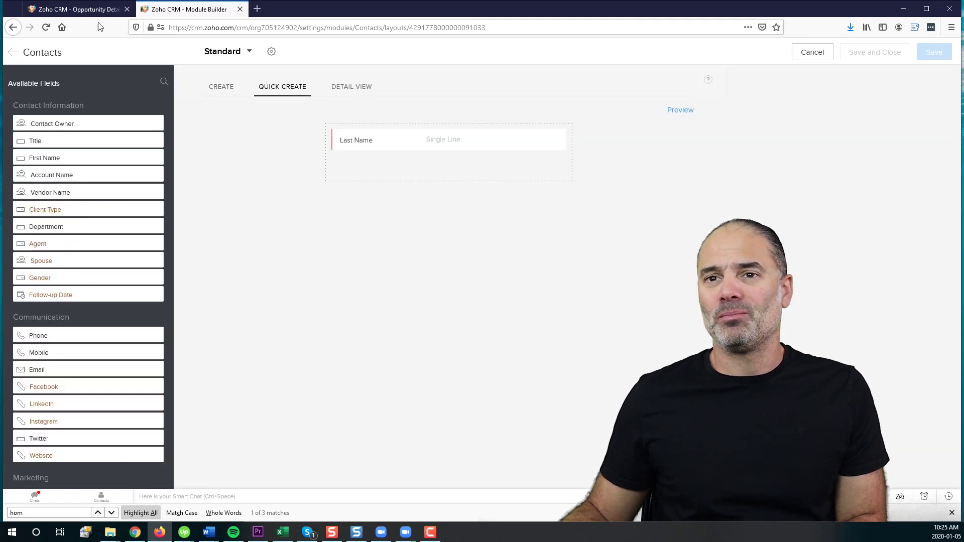
click(87, 9)
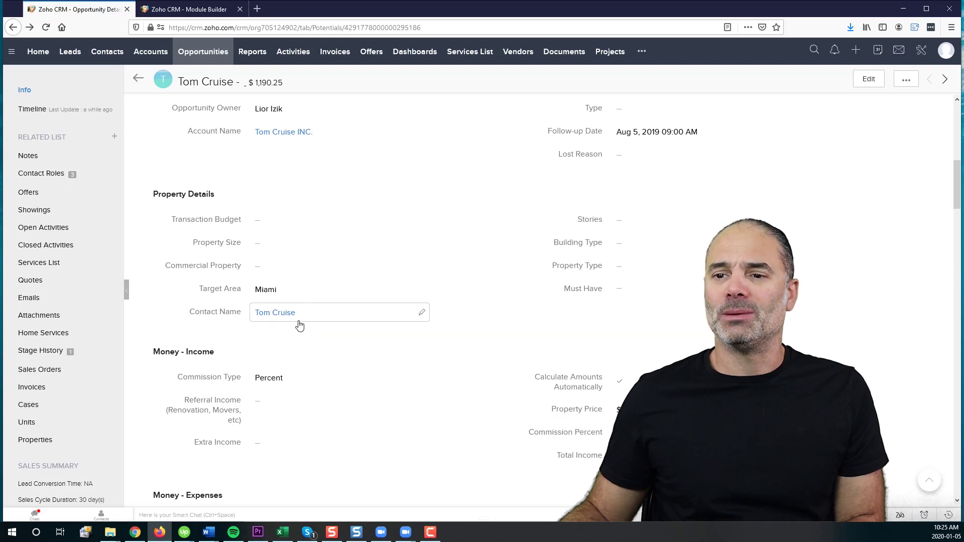
click(424, 315)
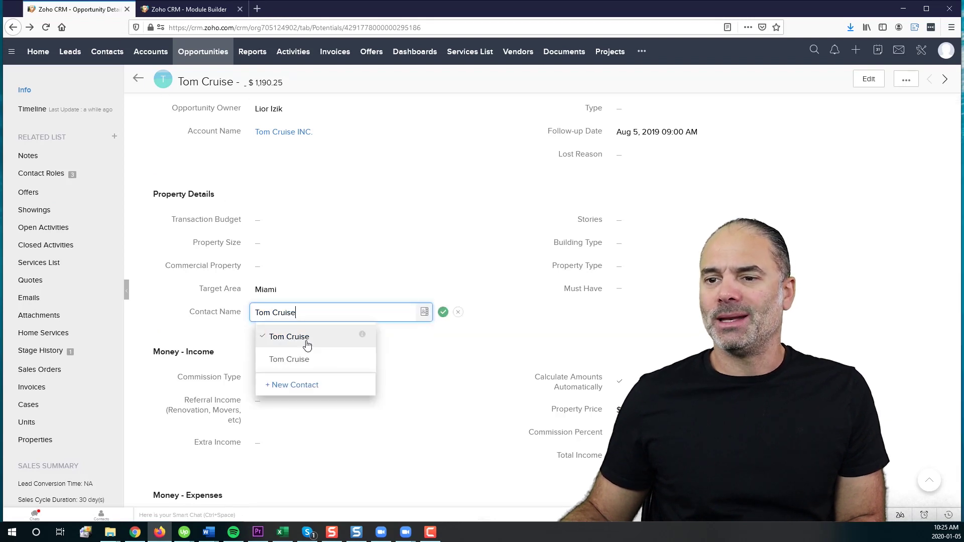
click(304, 385)
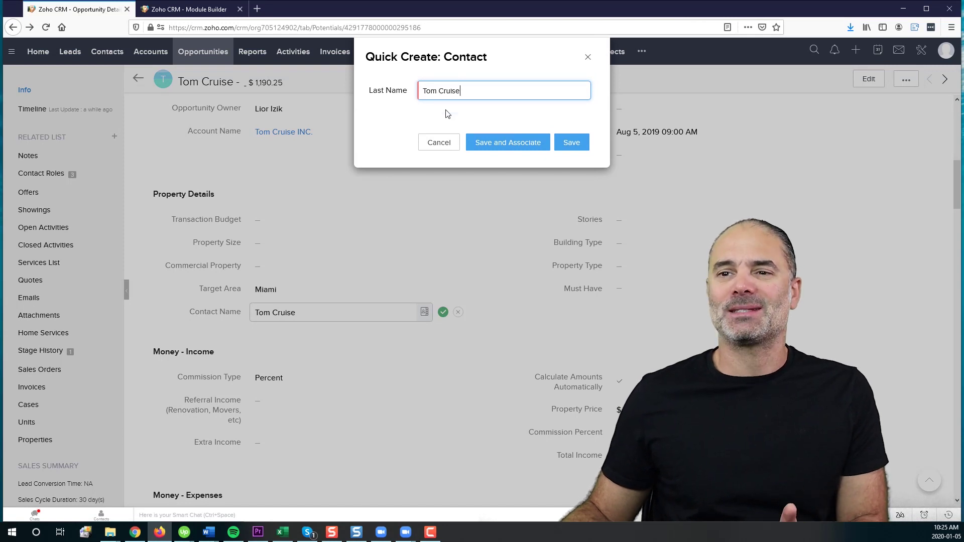
click(588, 58)
click(188, 9)
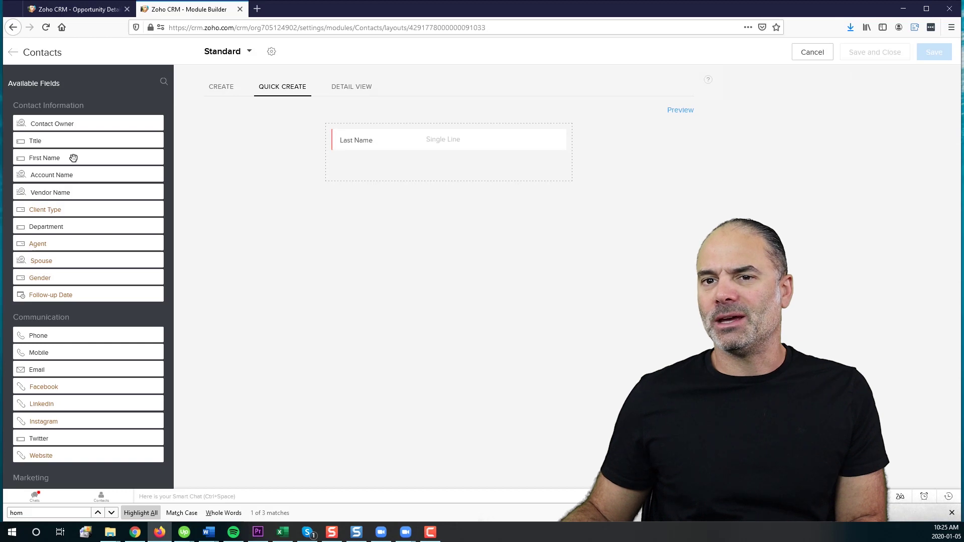
- Add First Name, Email and Phone to the quick-create form, save the layout, and return to the opportunity
mouse_move(50, 158)
mouse_down()
mouse_move(369, 143)
mouse_move(400, 131)
mouse_move(393, 149)
mouse_move(409, 177)
mouse_up()
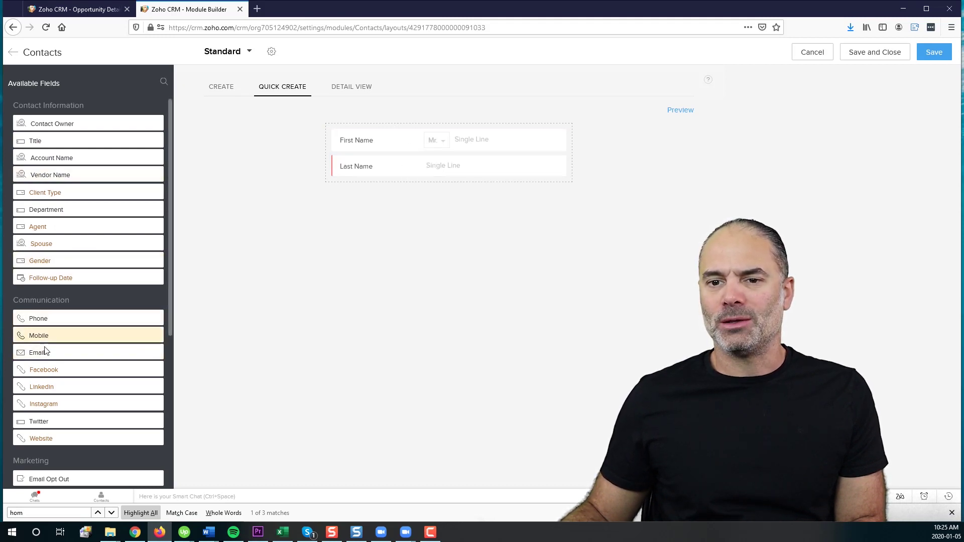
mouse_move(74, 352)
mouse_down()
mouse_move(338, 241)
mouse_move(400, 180)
mouse_move(404, 190)
mouse_up()
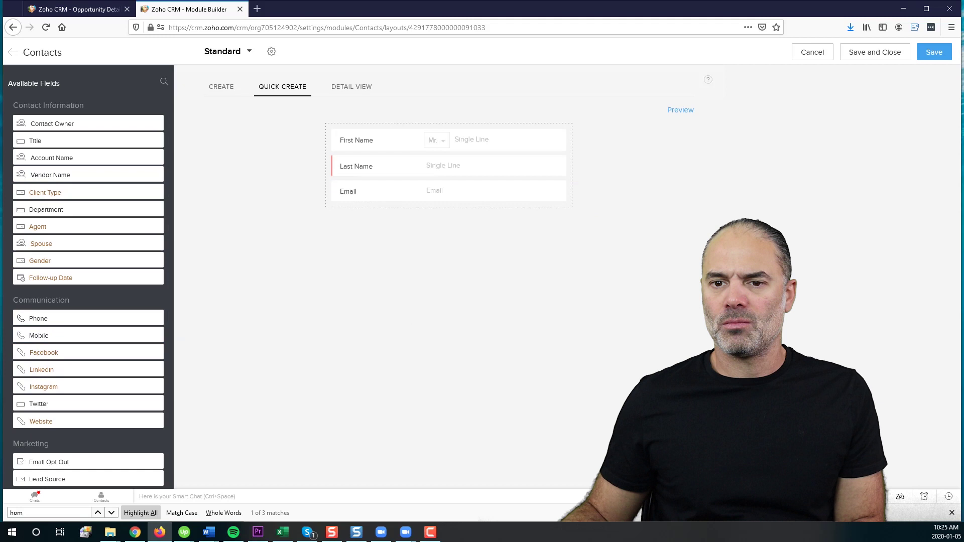
mouse_move(55, 320)
mouse_down()
mouse_move(381, 187)
mouse_move(387, 218)
mouse_up()
click(929, 53)
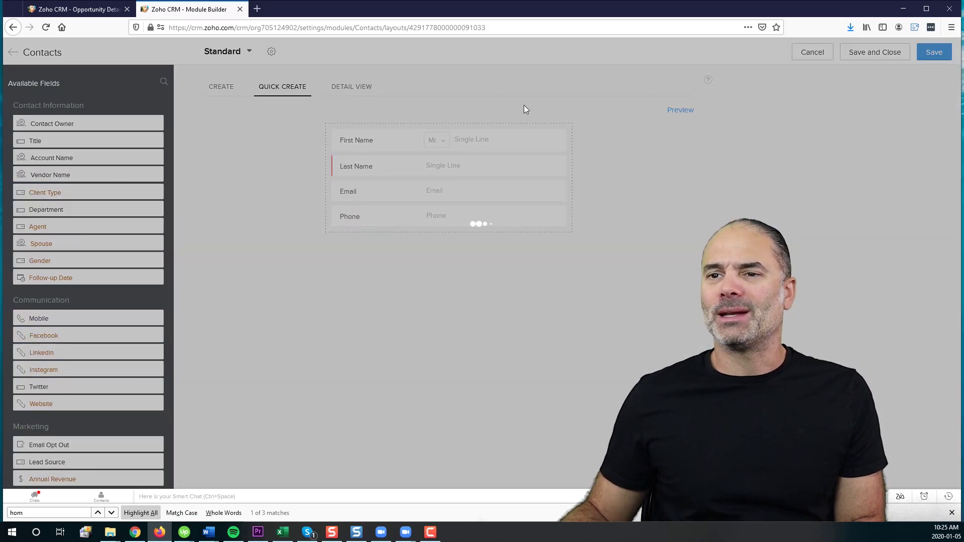
click(106, 11)
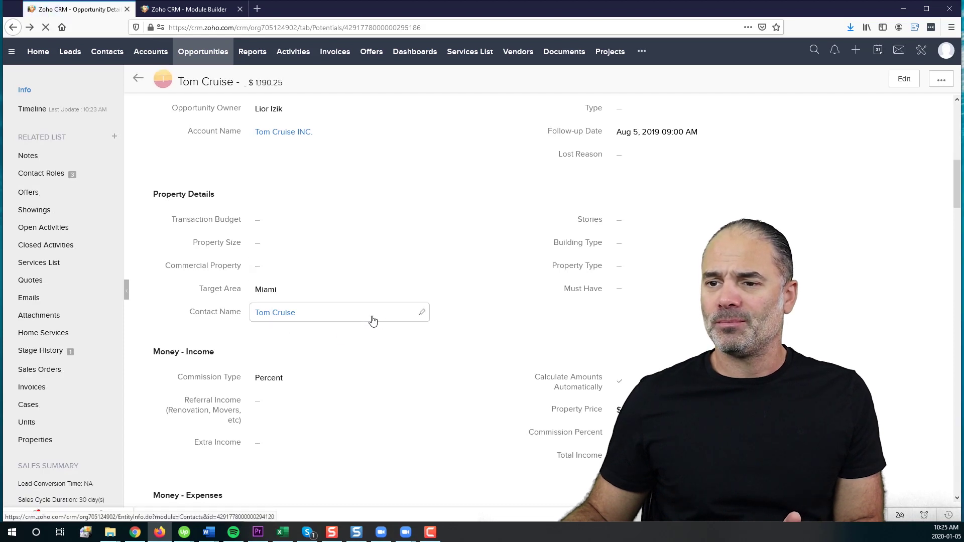
click(421, 311)
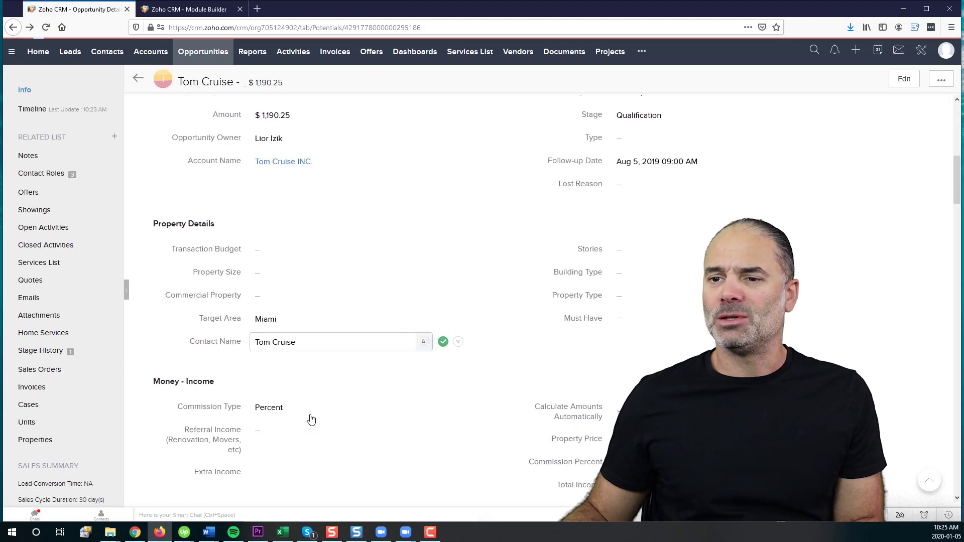
key(Return)
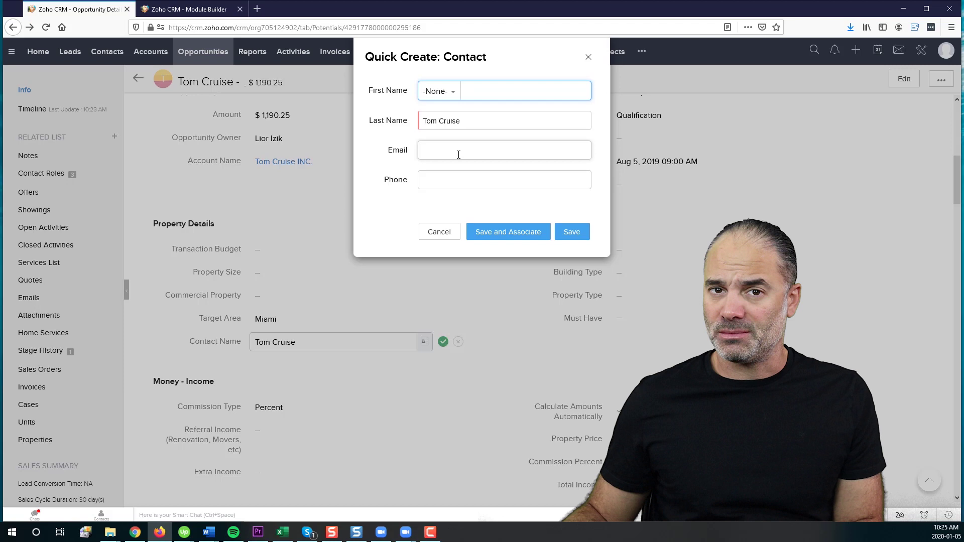
click(430, 233)
click(459, 346)
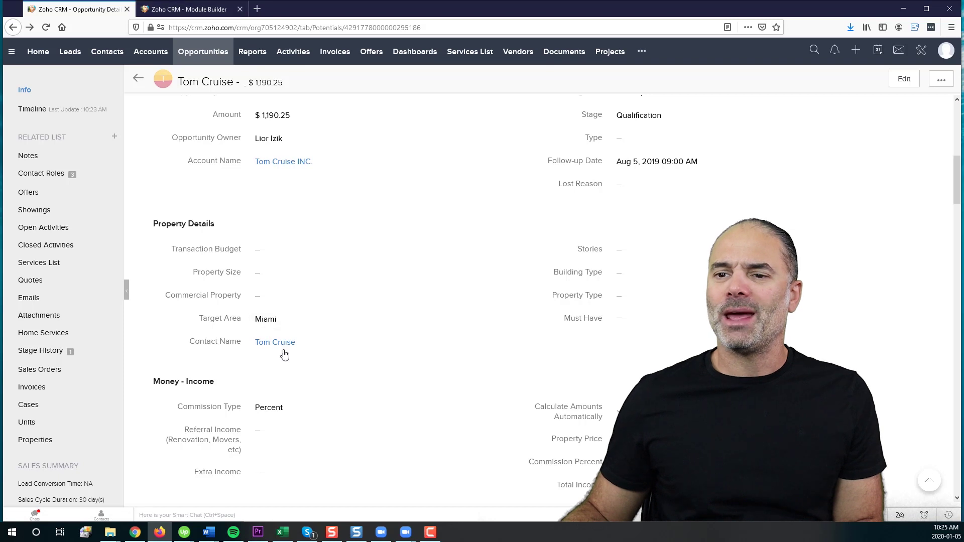
mouse_move(274, 343)
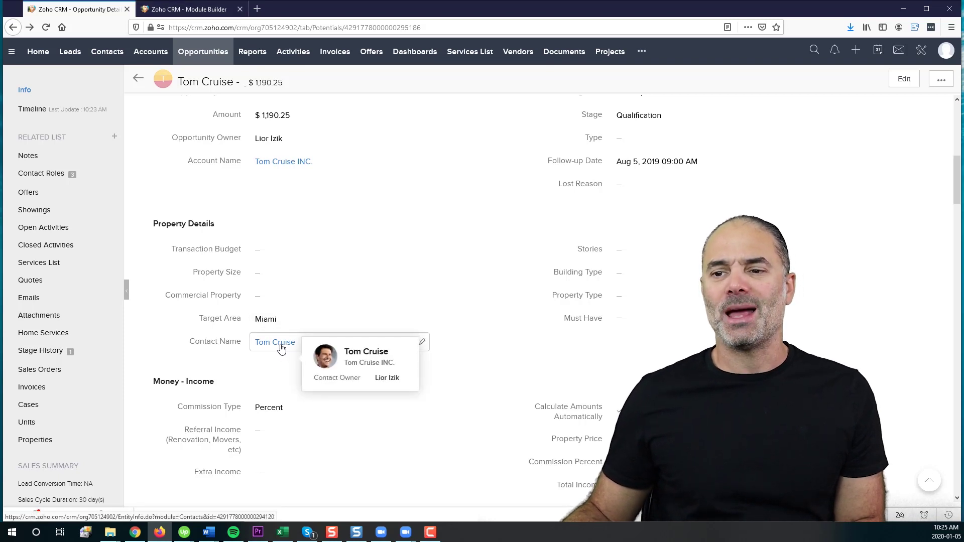
- In the Detail View, customize the business card to include Spouse, Gender and Phone
click(189, 10)
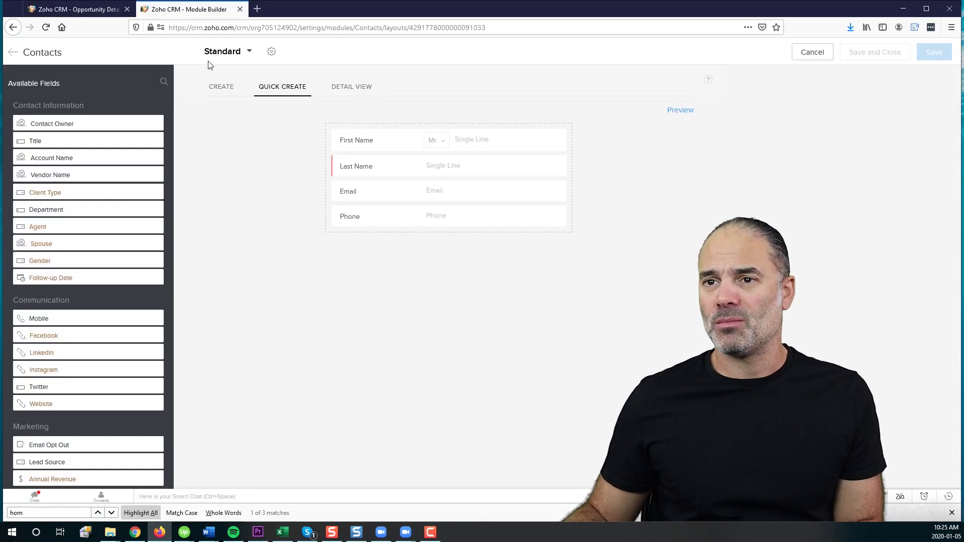
click(364, 88)
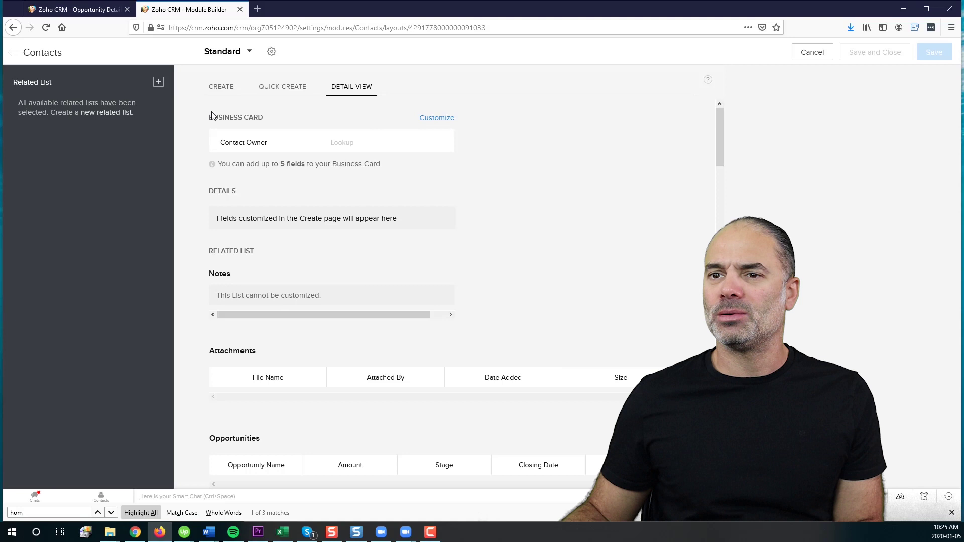
click(446, 119)
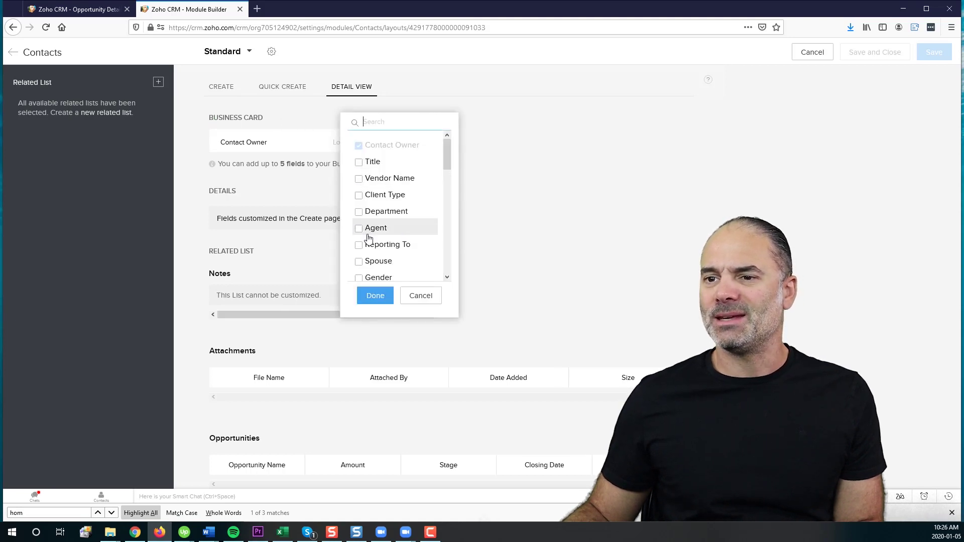
click(360, 261)
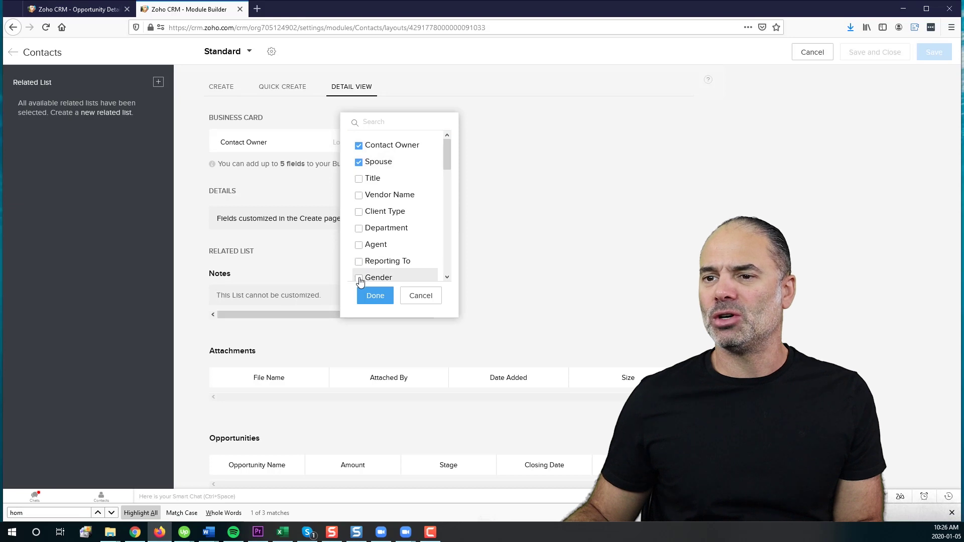
click(359, 278)
scroll(388, 236, down, 3)
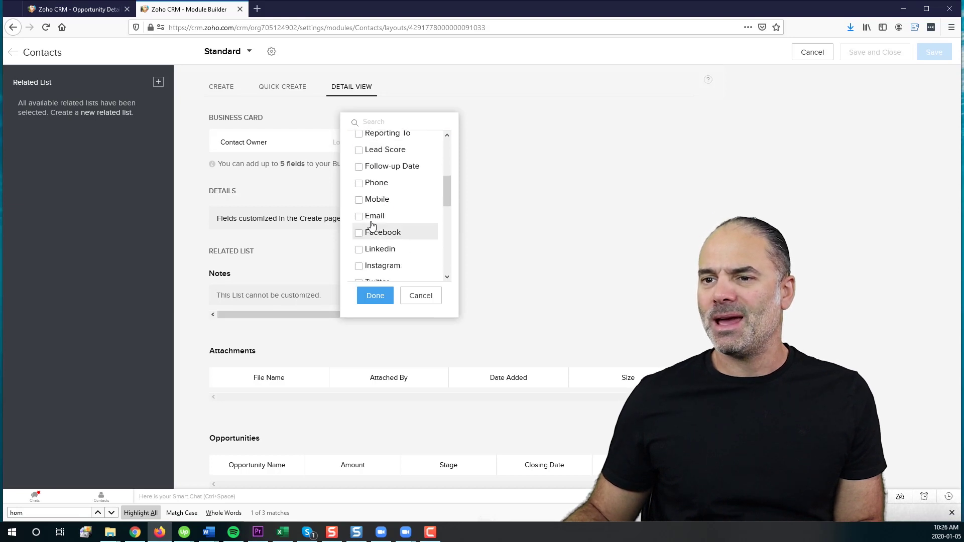
click(360, 183)
click(380, 295)
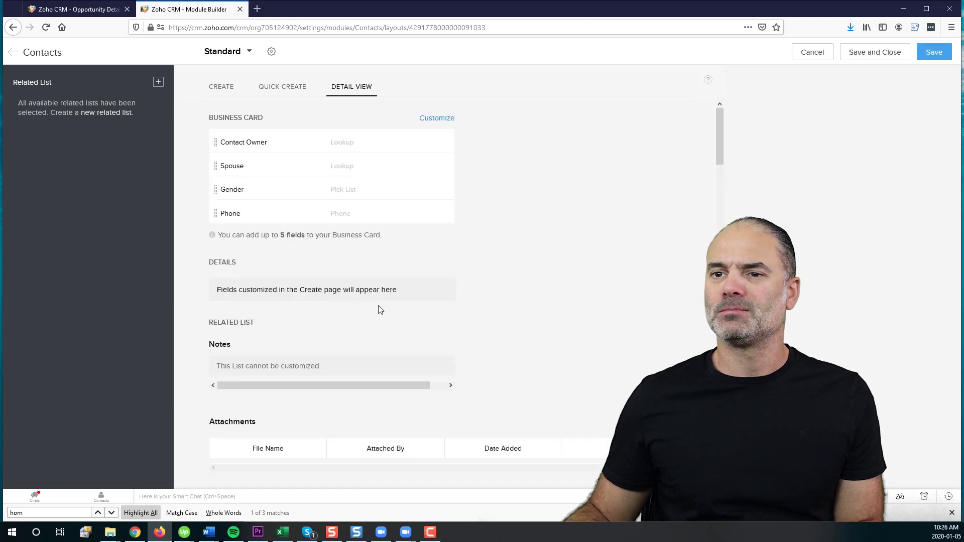
- Save the updated Contacts layout and reload the opportunity record
click(934, 52)
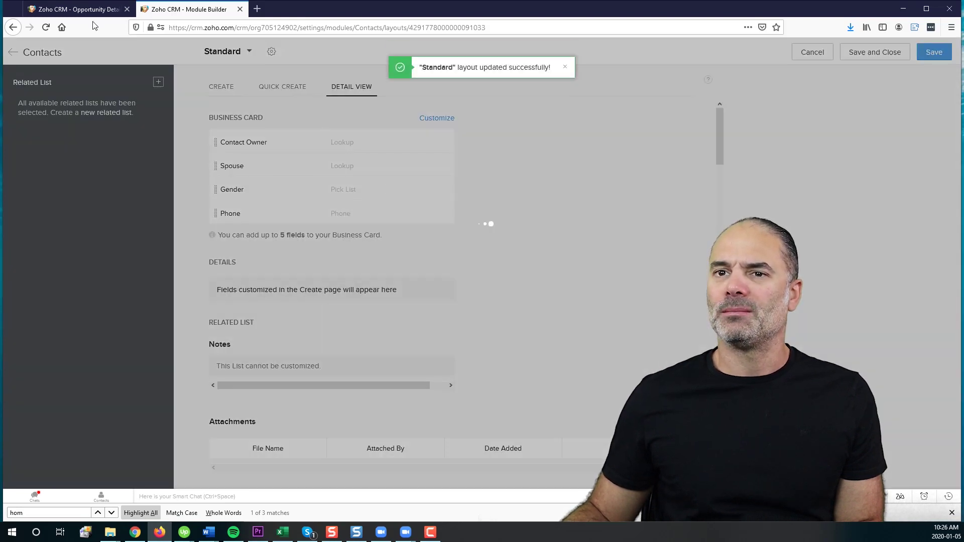
click(53, 10)
click(47, 27)
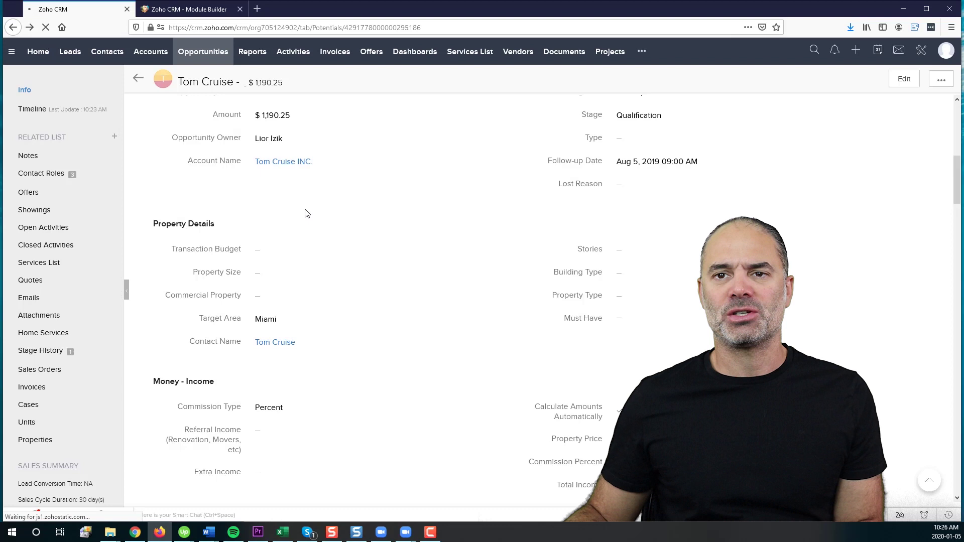